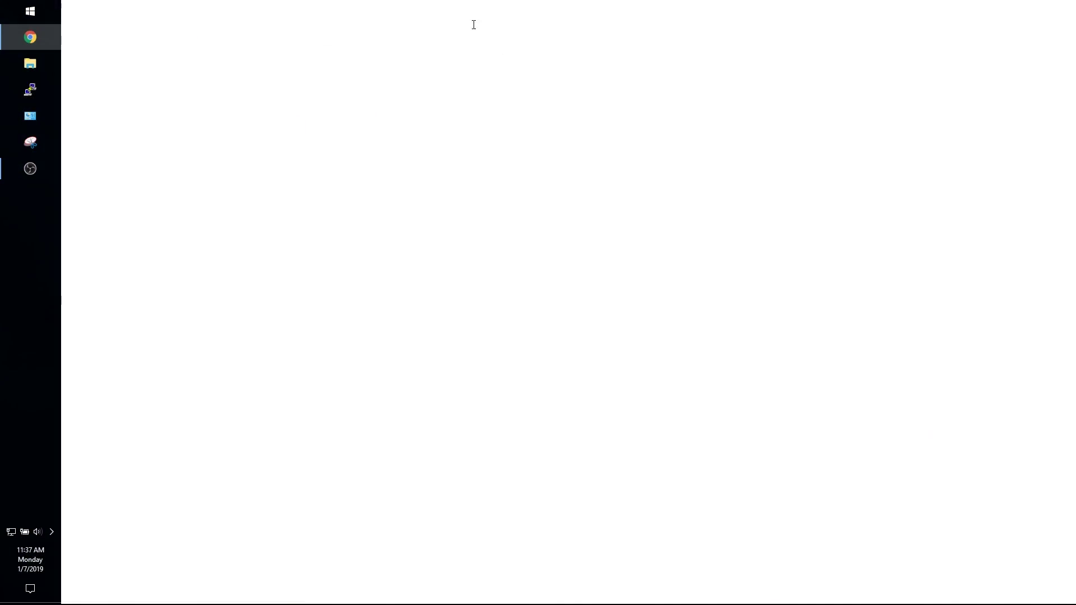
Search Google for 'win to usb' and download WinToUSB_Free.exe from the easyuefi.com page
type("win to u")
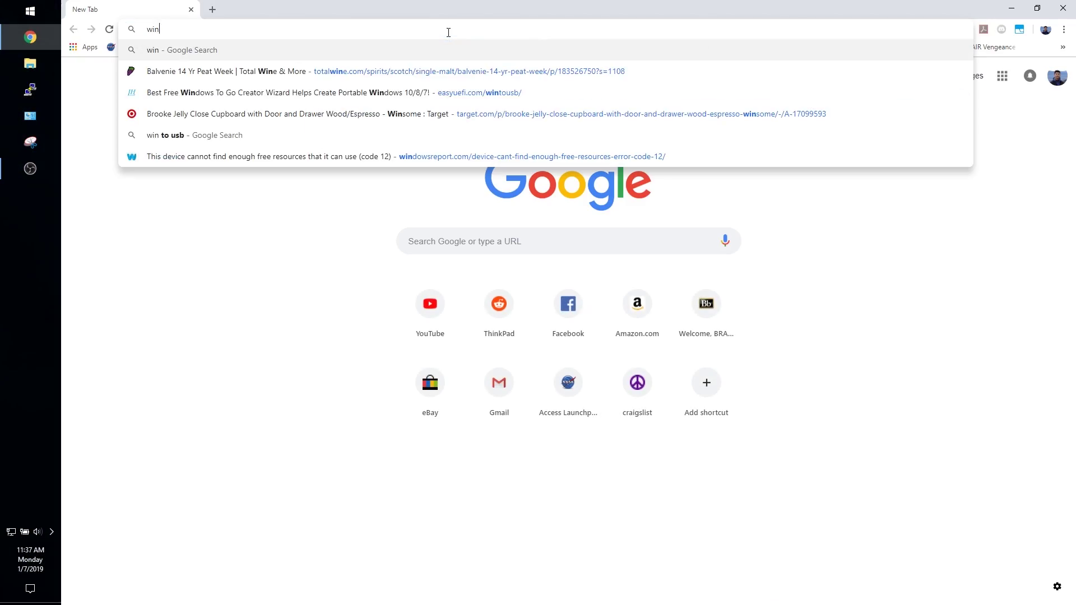
type("sb")
key("Return")
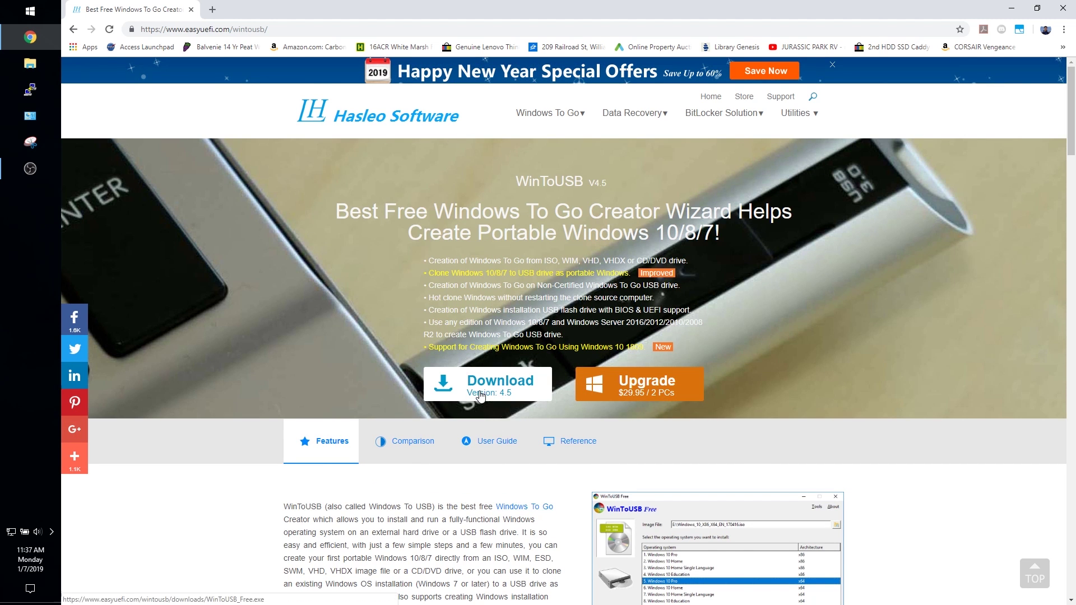
left_click(475, 393)
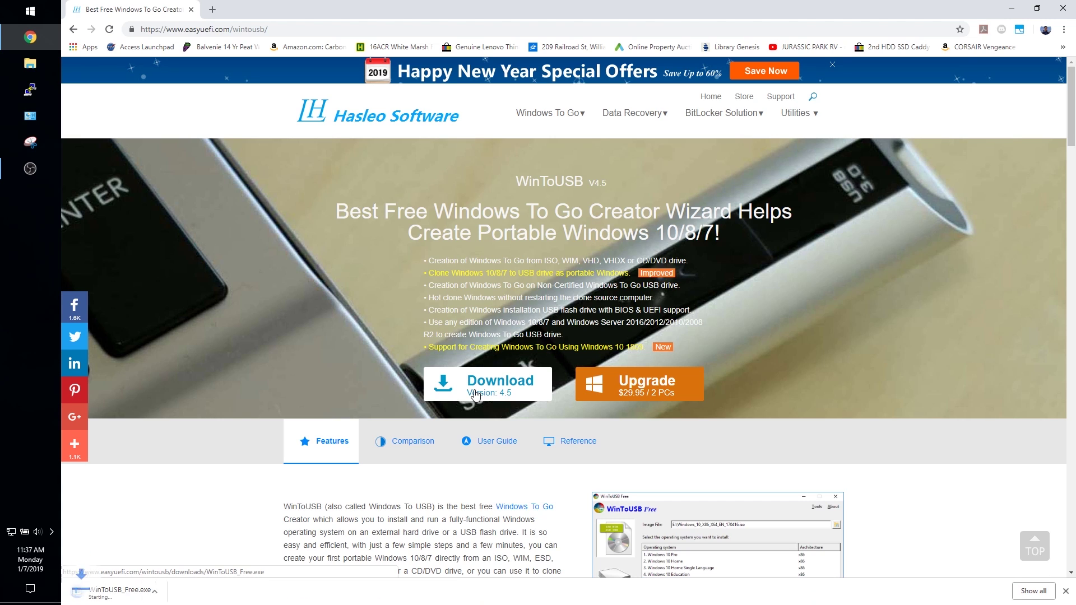
Launch WinToUSB_Free from the Downloads folder, allowing the unverified installer to run
left_click(30, 63)
left_click(109, 140)
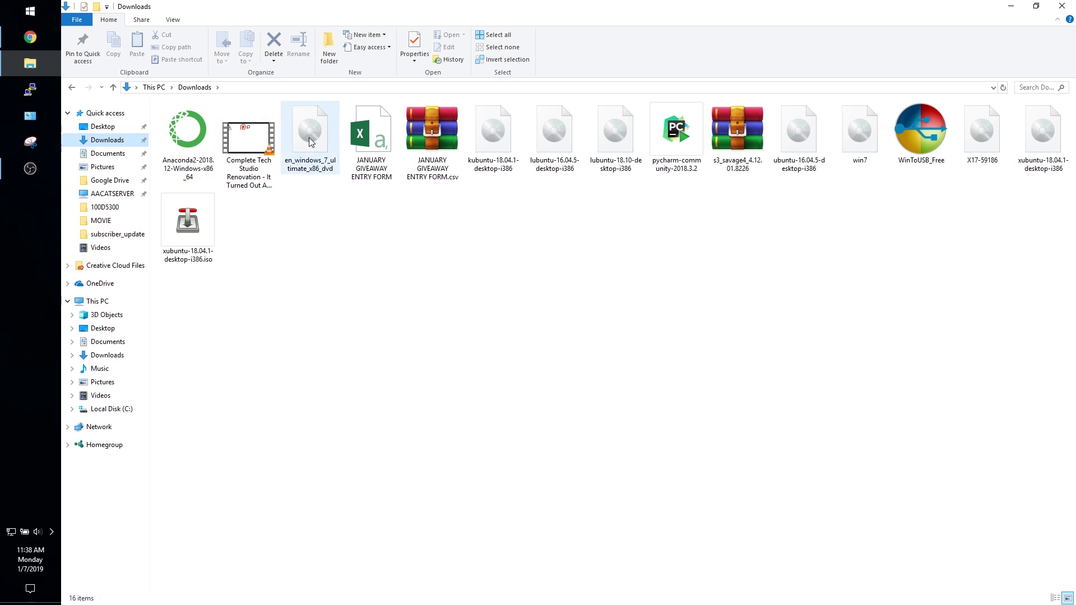
double_click(903, 137)
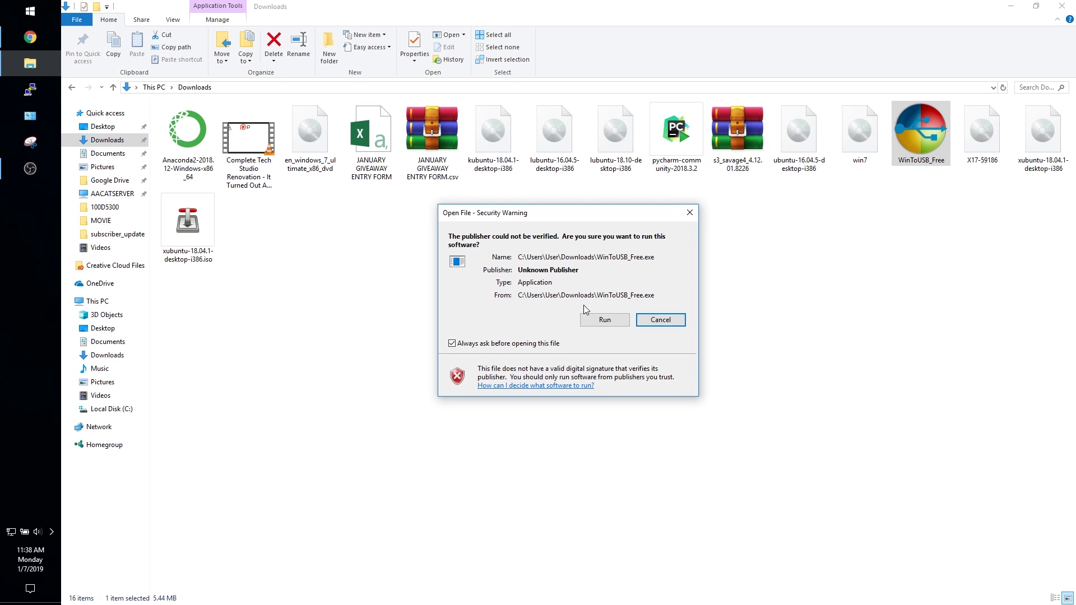
left_click(619, 319)
Install WinToUSB with the default folder, Start Menu folder and desktop shortcut
left_click(580, 333)
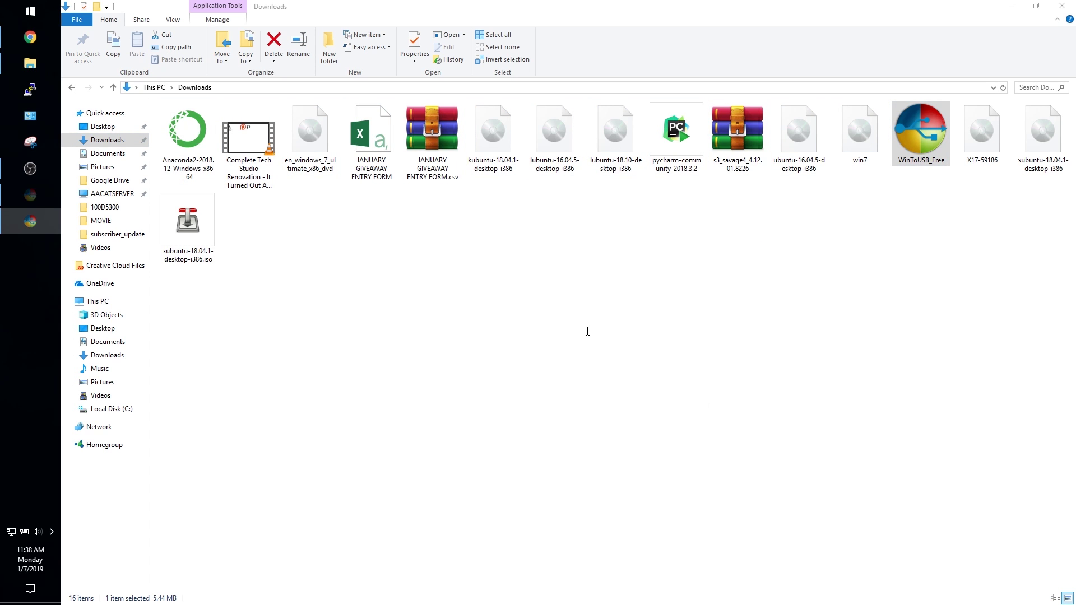
left_click(623, 396)
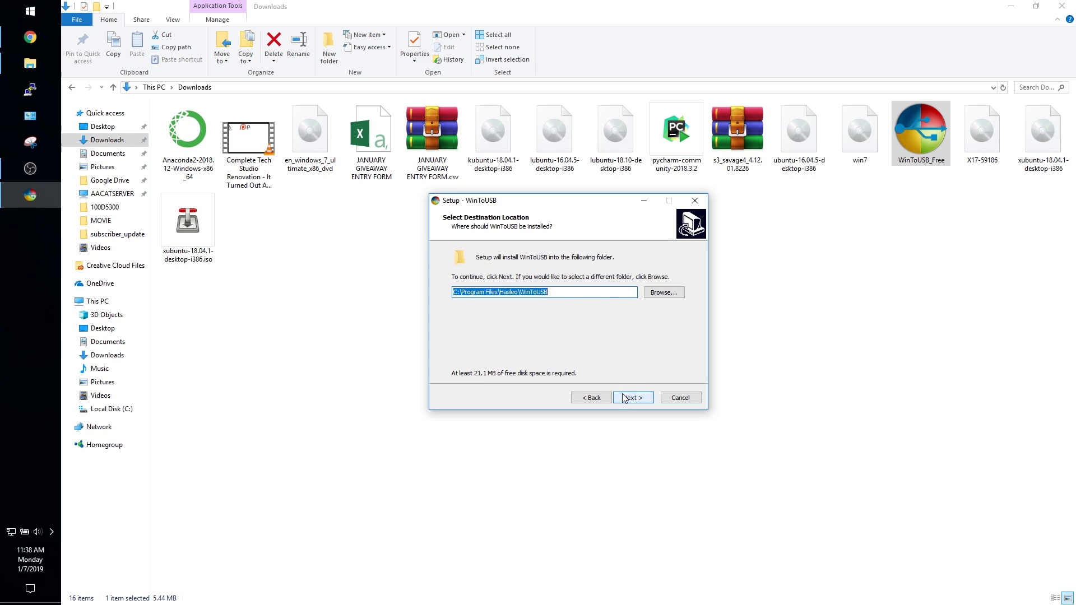
left_click(625, 399)
left_click(625, 399)
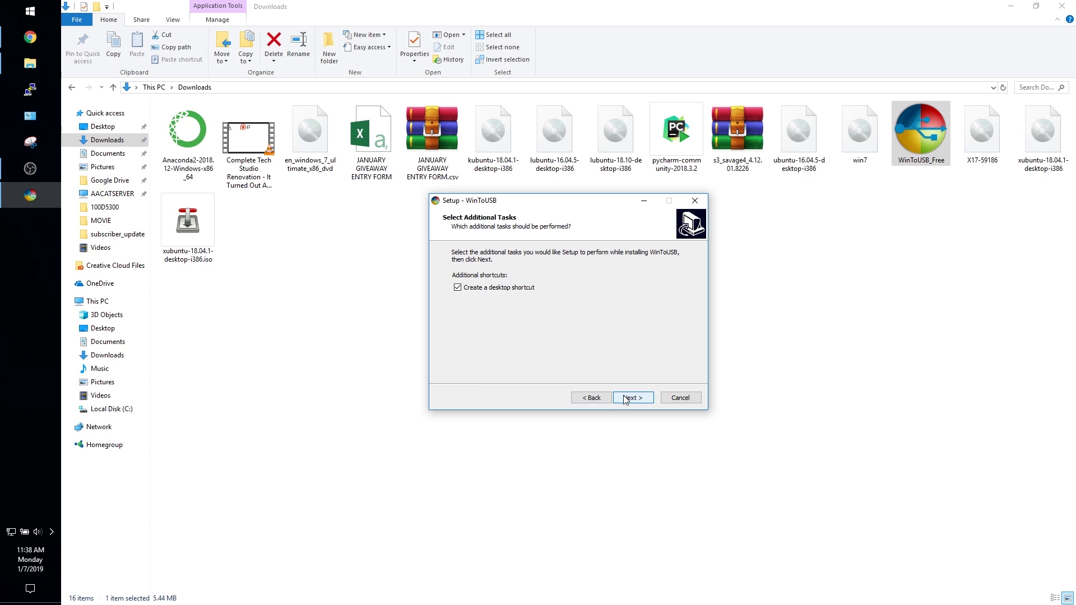
left_click(625, 399)
left_click(626, 400)
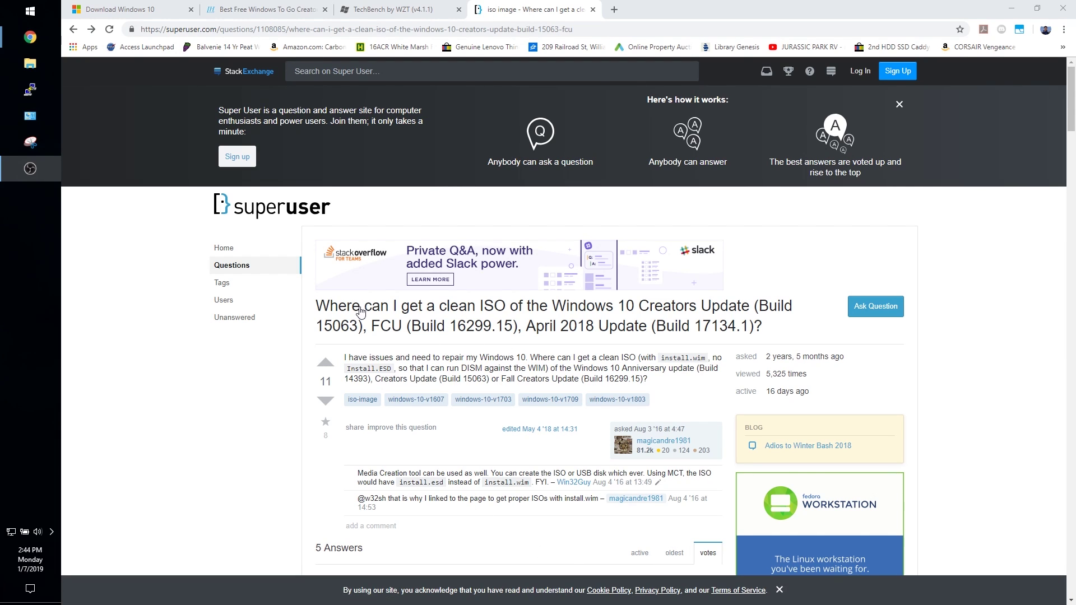
scroll(692, 310, "down", 7)
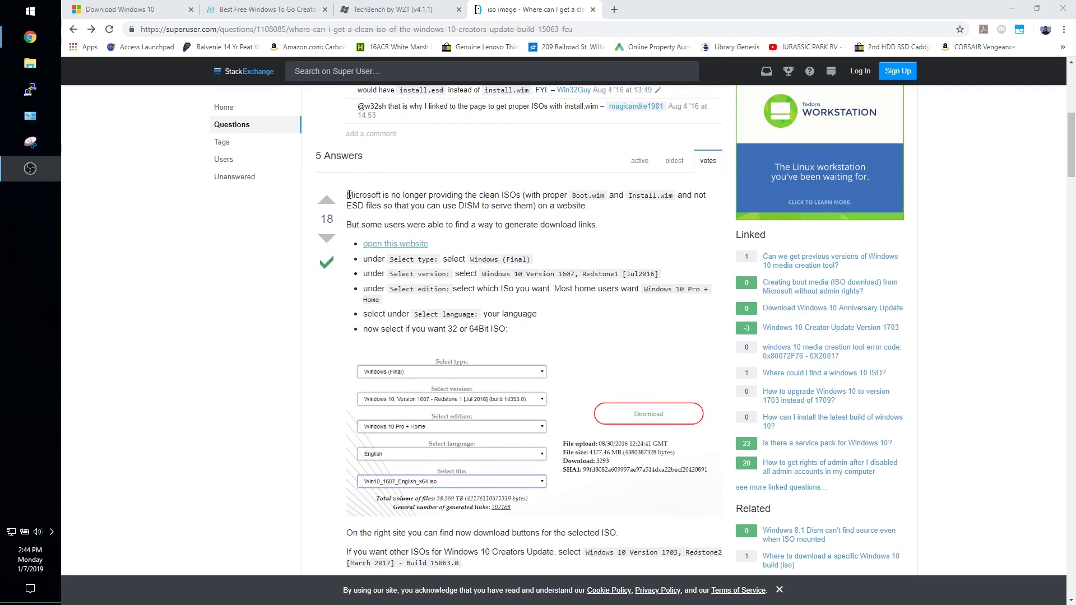
left_click_drag(346, 195, 514, 197)
left_click(526, 198)
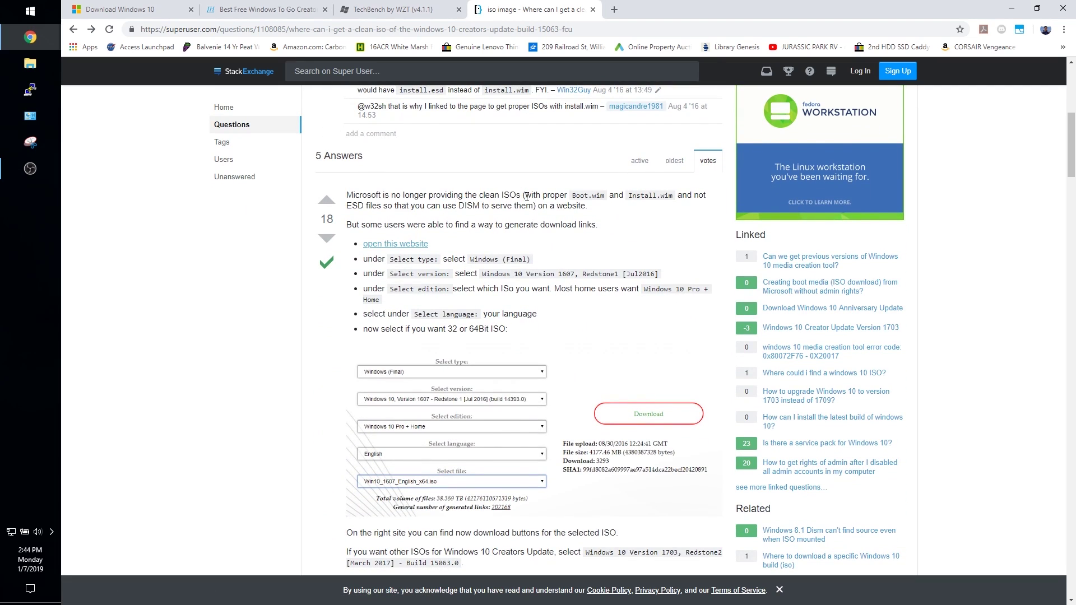
scroll(554, 360, "down", 1)
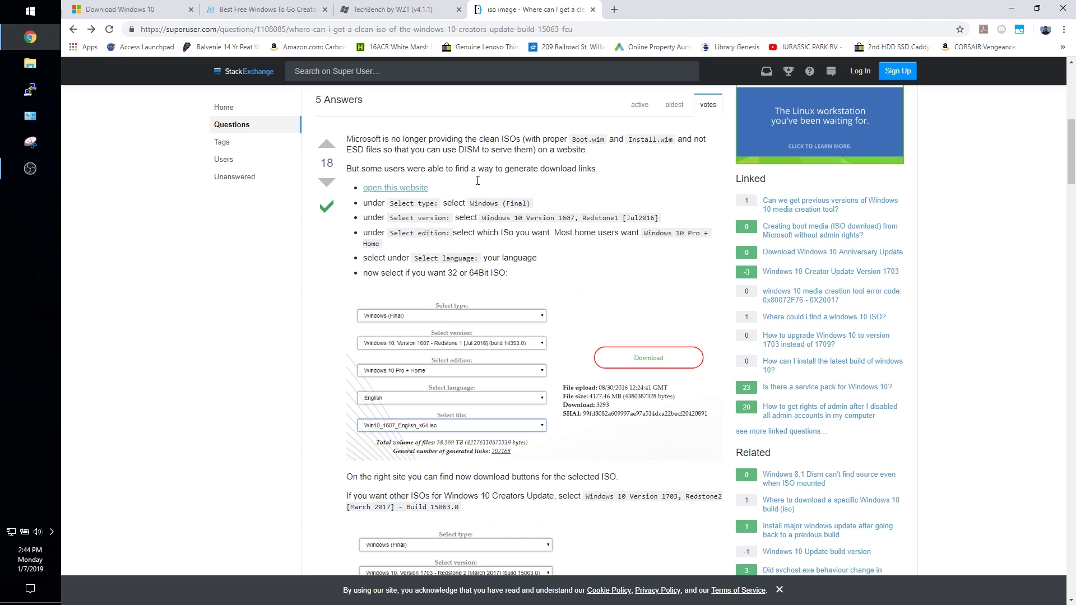
left_click_drag(353, 136, 334, 303)
scroll(348, 140, "down", 3)
left_click(334, 303)
scroll(360, 317, "up", 6)
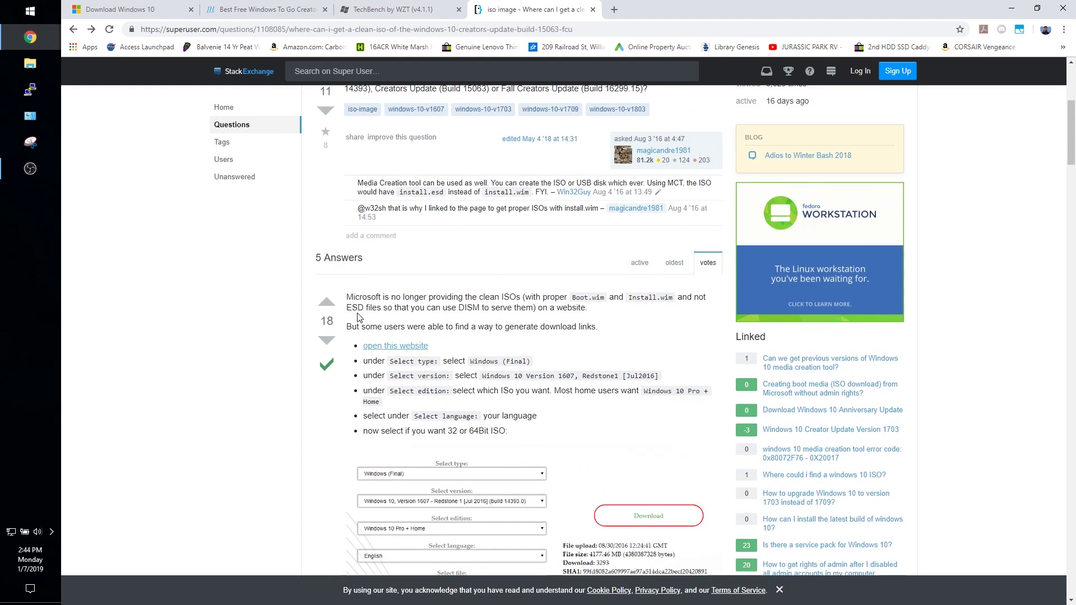
On TechBench, choose Windows (Final), Windows 10 version 1703, and the Pro + Home edition
left_click(389, 348)
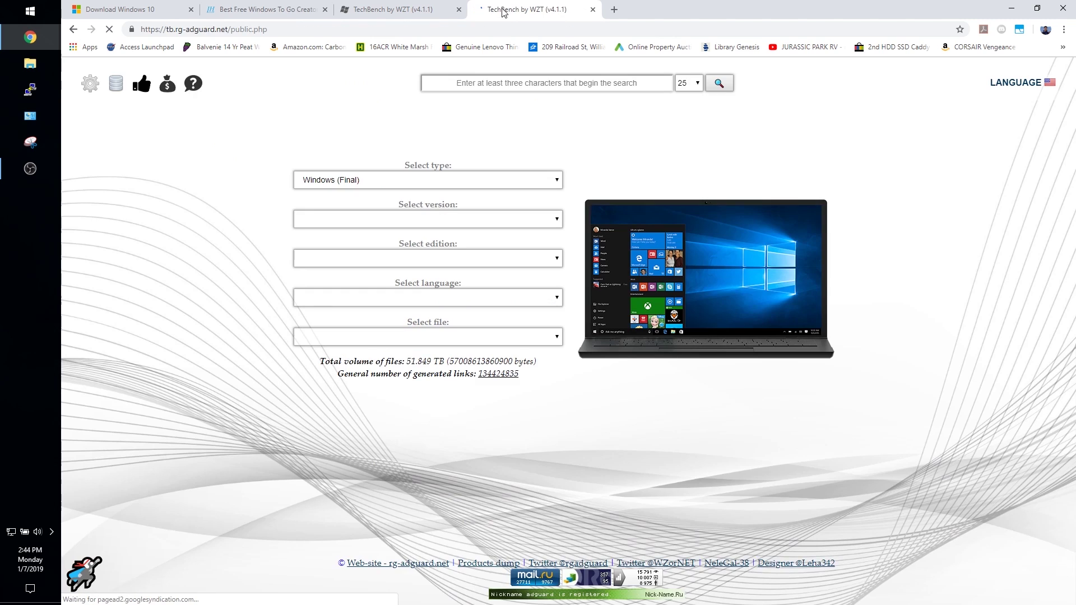
left_click(486, 181)
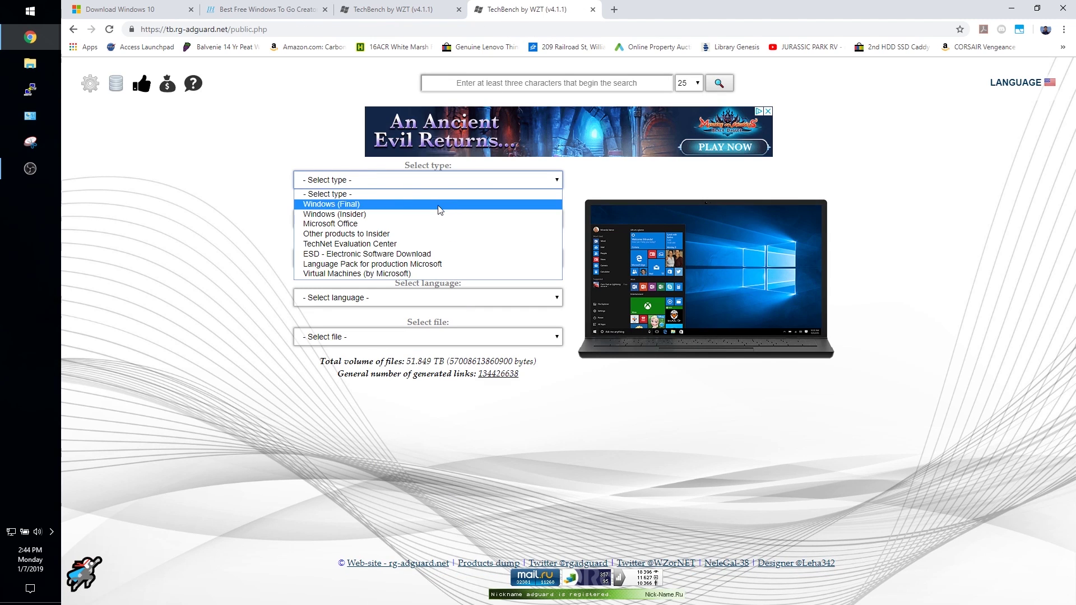
left_click(481, 204)
left_click(470, 218)
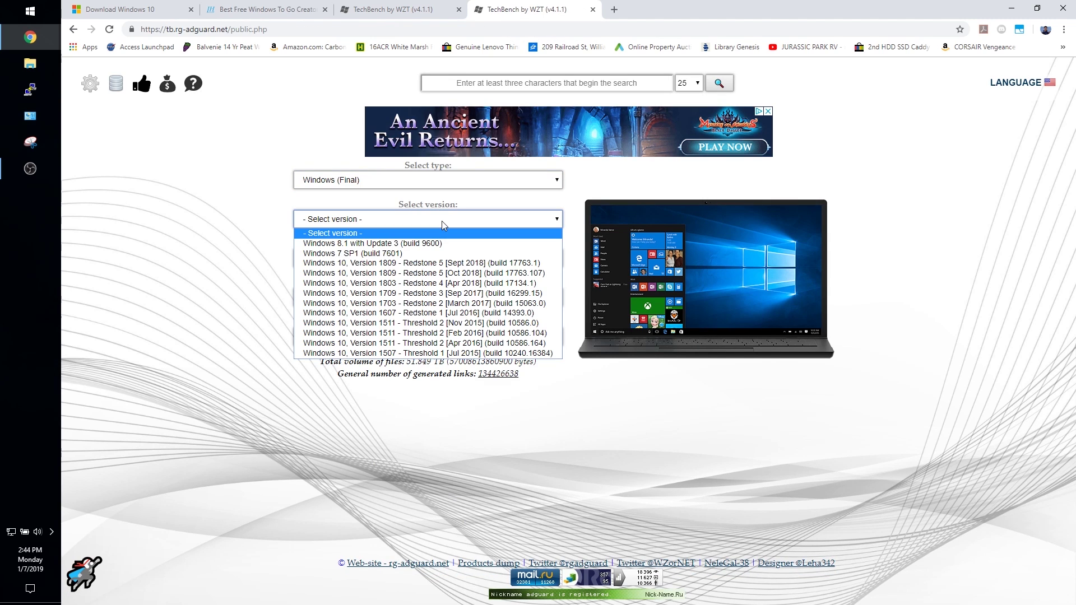
left_click(444, 303)
left_click(444, 259)
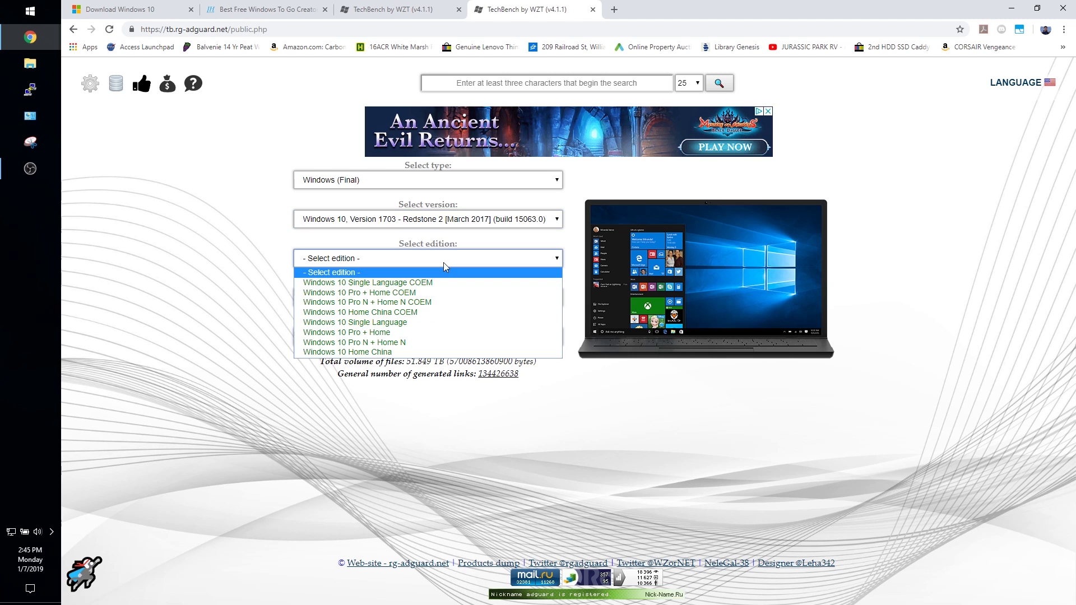
left_click(443, 333)
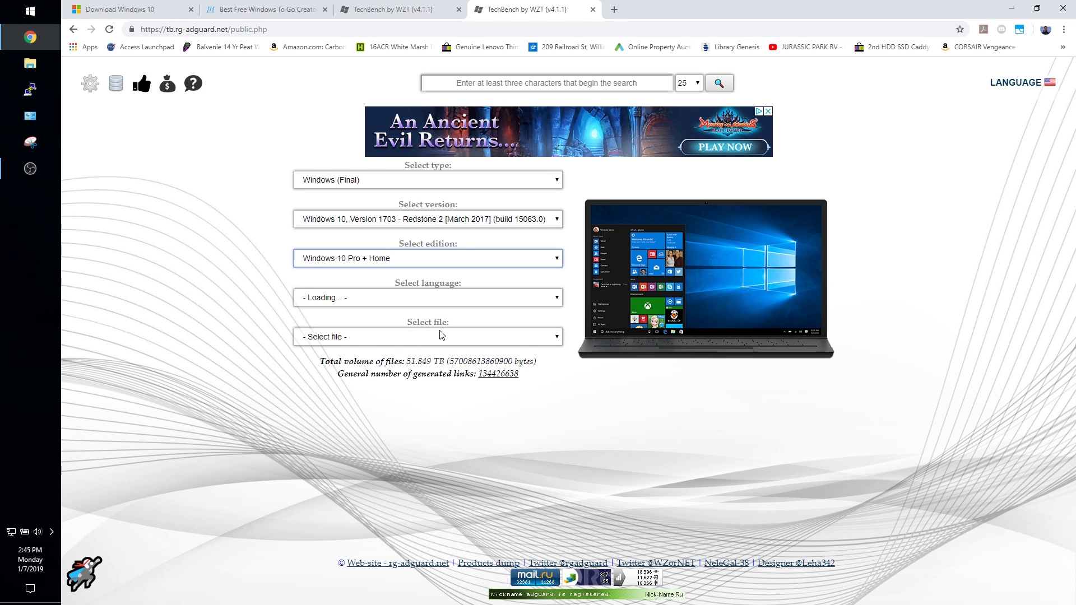
Pick English and the Win10_1703_English_x64.iso file, then download it
left_click(433, 302)
left_click(403, 412)
left_click(401, 338)
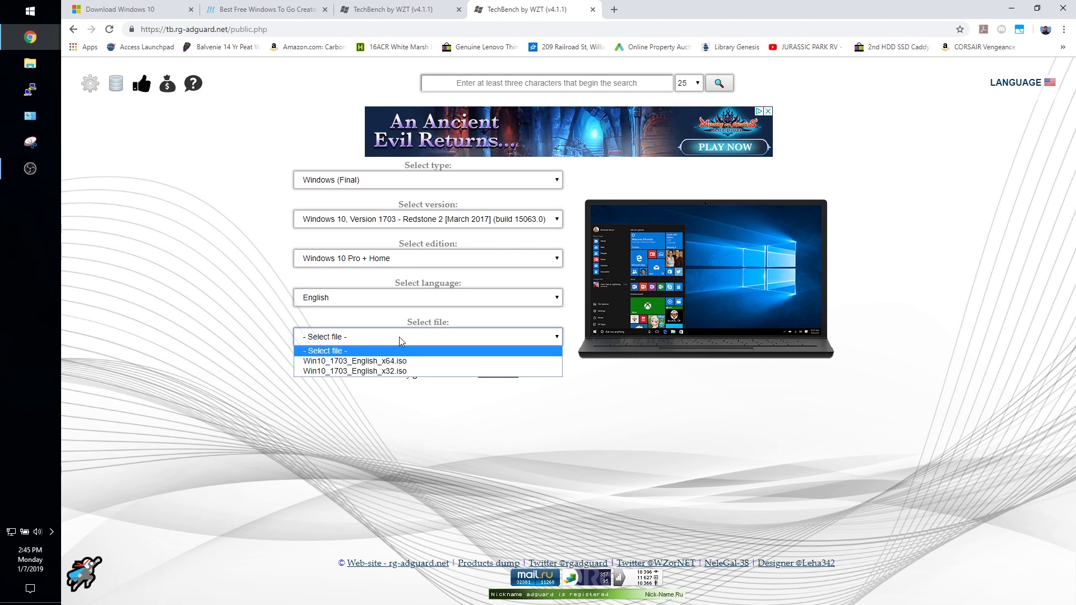
left_click(403, 361)
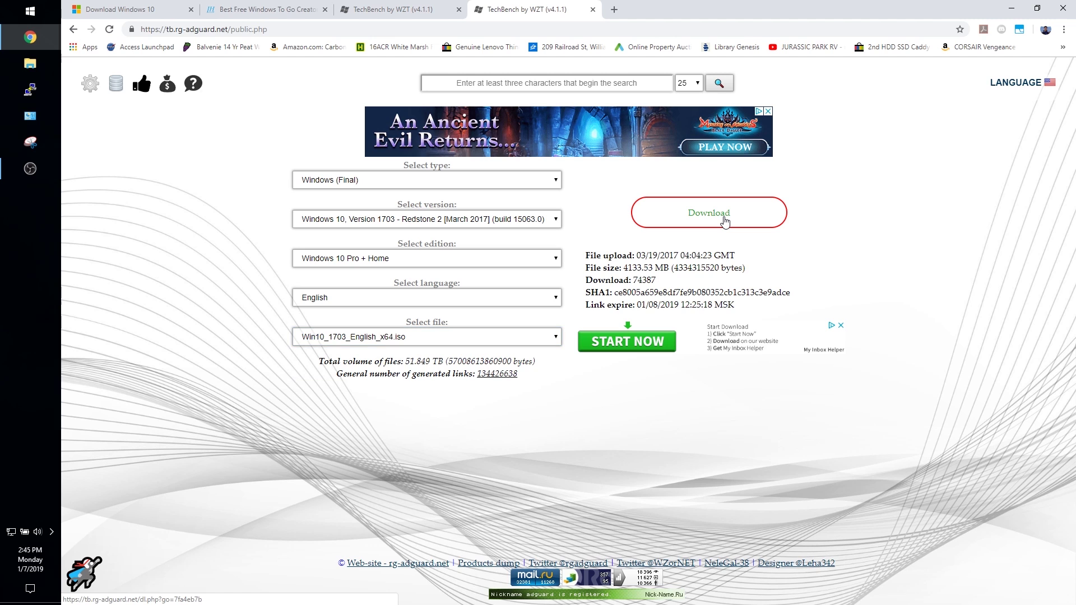
left_click(724, 220)
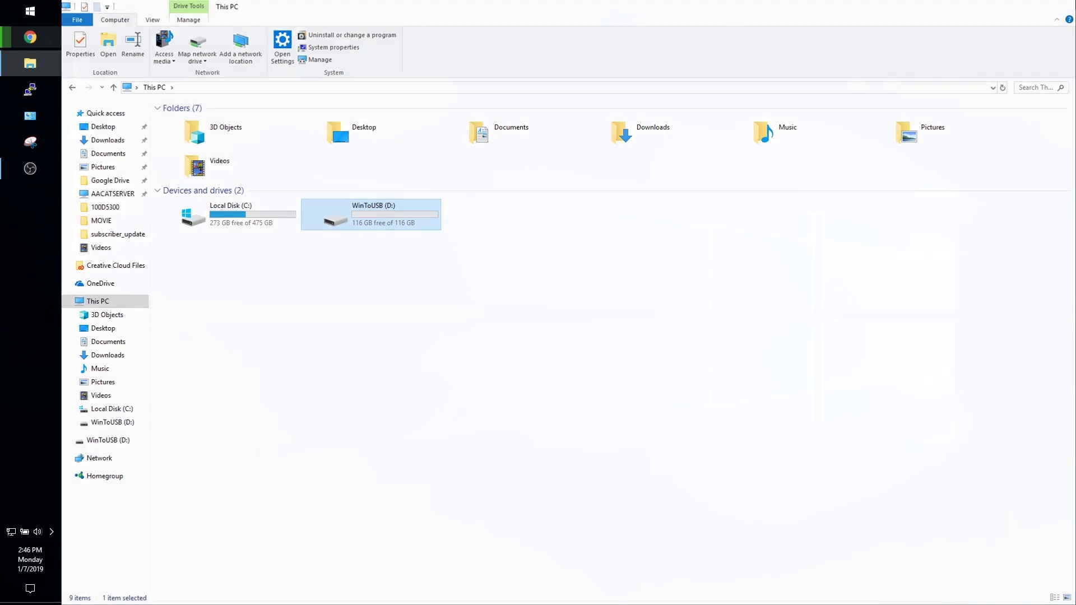
Load Win10_1703_English_x64.iso from the Desktop into WinToUSB, keeping Windows 10 Pro selected
key("super+d")
double_click(82, 138)
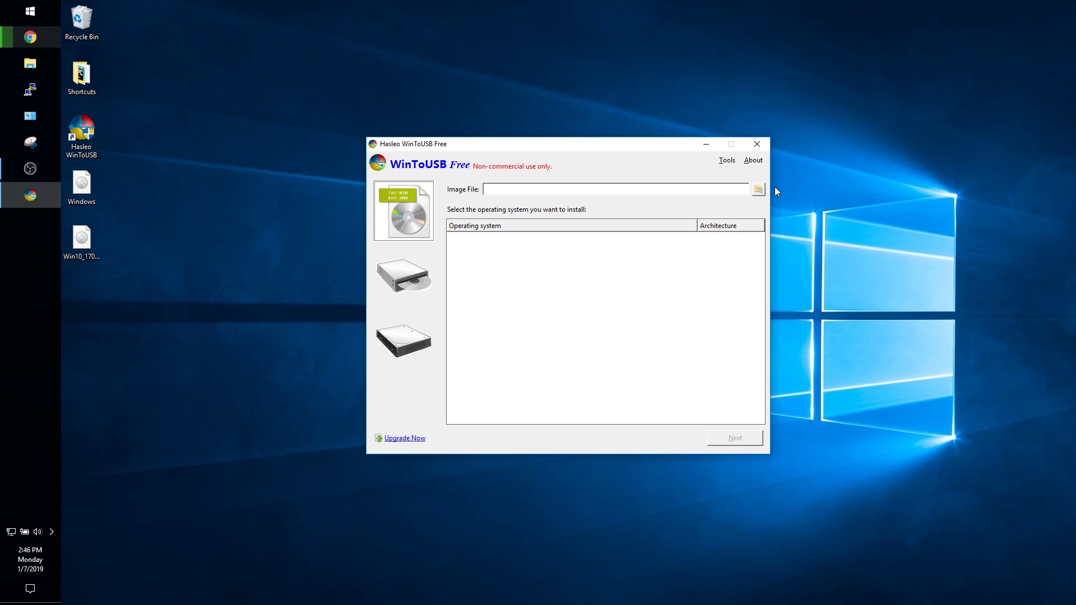
left_click(758, 189)
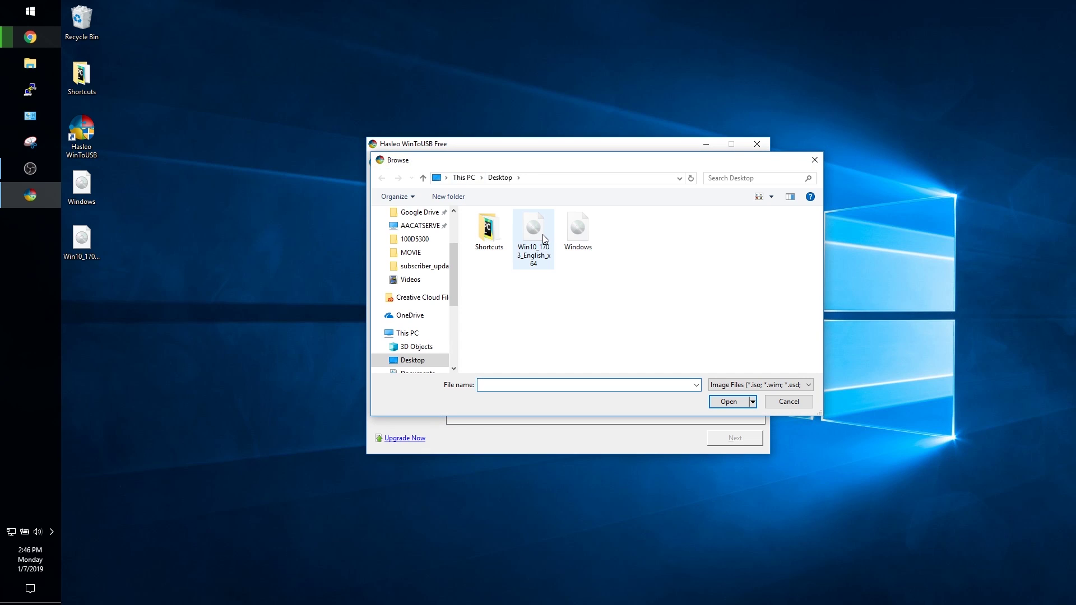
left_click(537, 249)
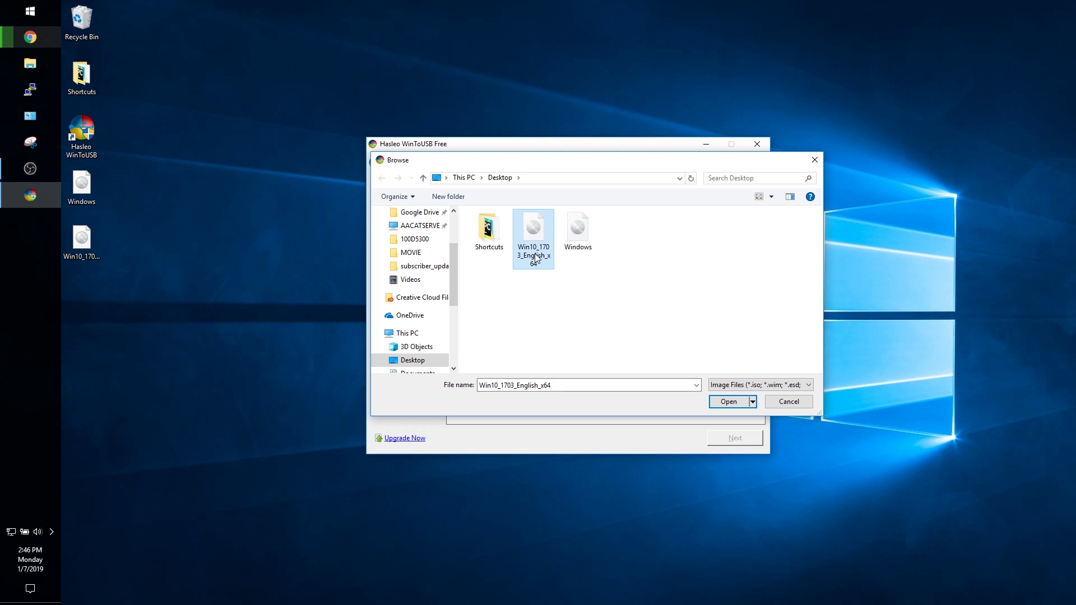
double_click(536, 258)
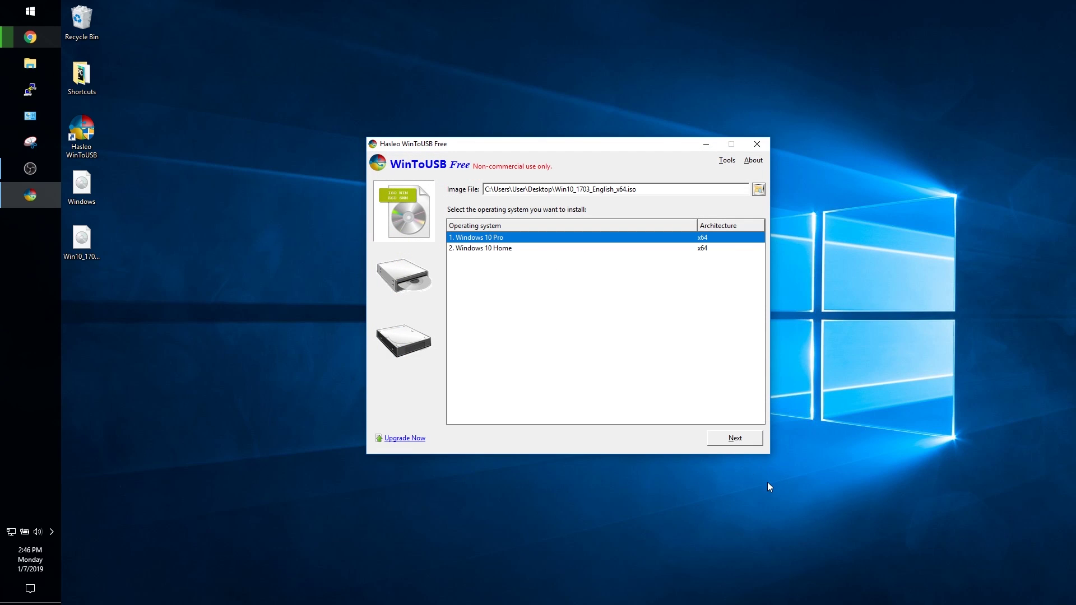
left_click(734, 438)
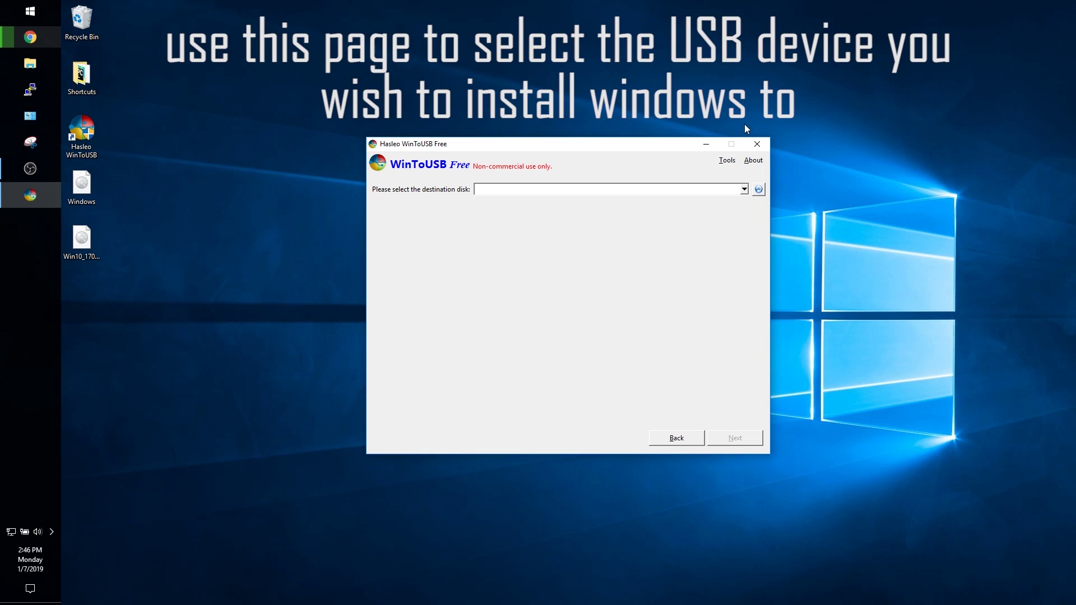
Choose the SanDisk Cruzer Glide as destination and format it as MBR for BIOS
left_click(744, 190)
left_click(642, 202)
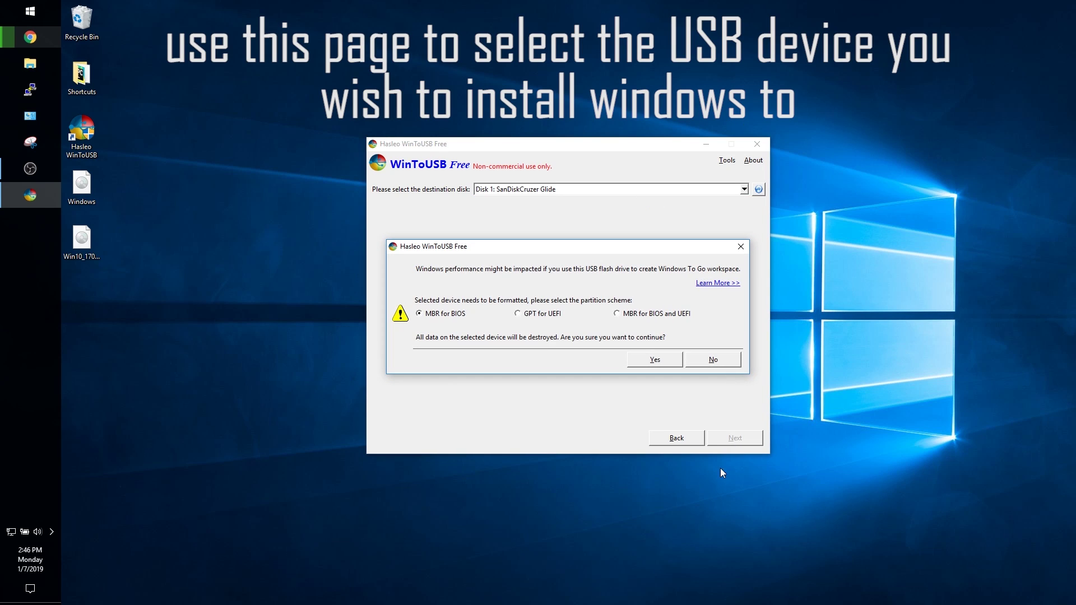
left_click(655, 361)
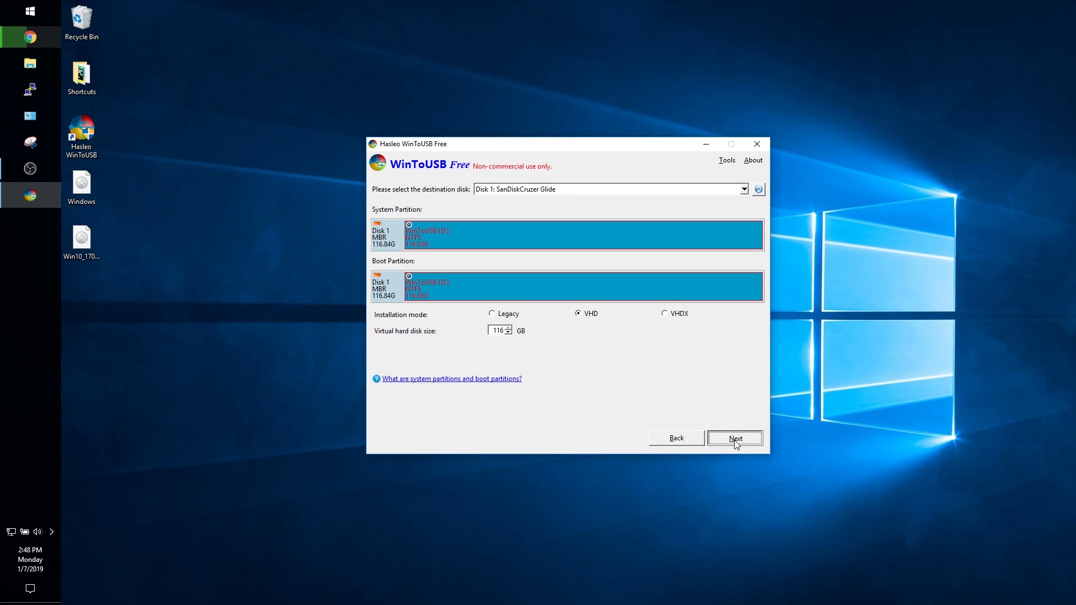
Install Windows onto the Cruzer Glide, close WinToUSB, and reveal the hidden tray icons for ejecting
left_click(735, 440)
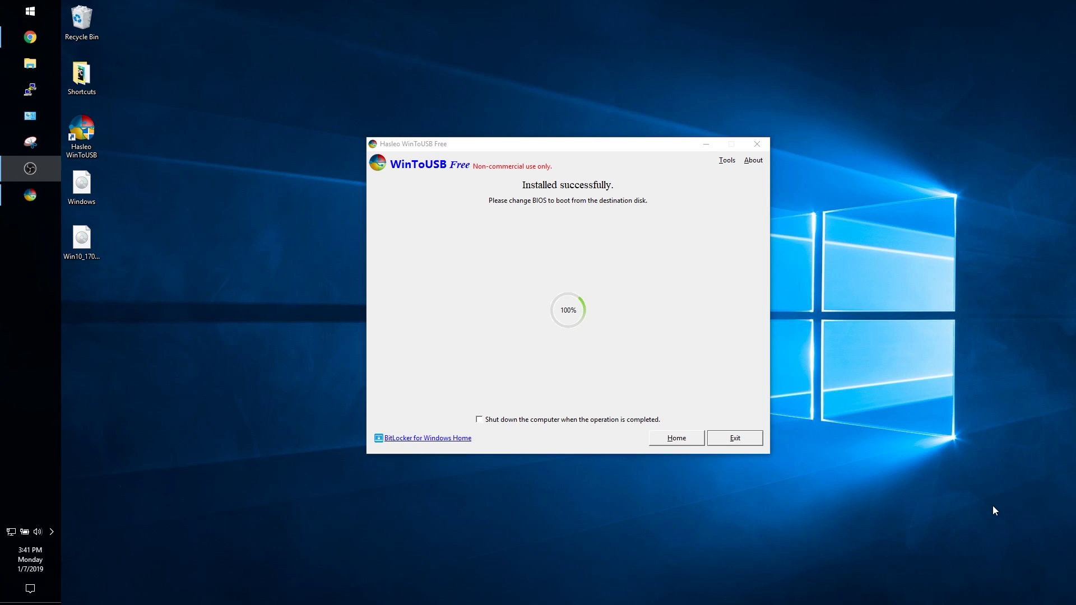
key("alt+F4")
left_click(52, 532)
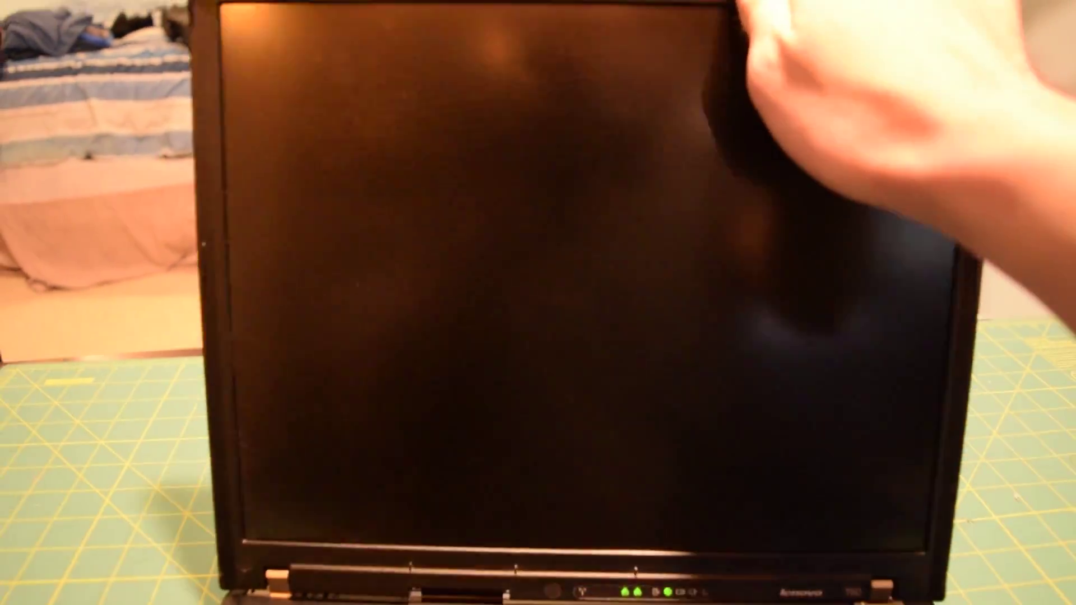
Bring up the ThinkPad boot device list with F12 to boot from the USB drive
key("F12")
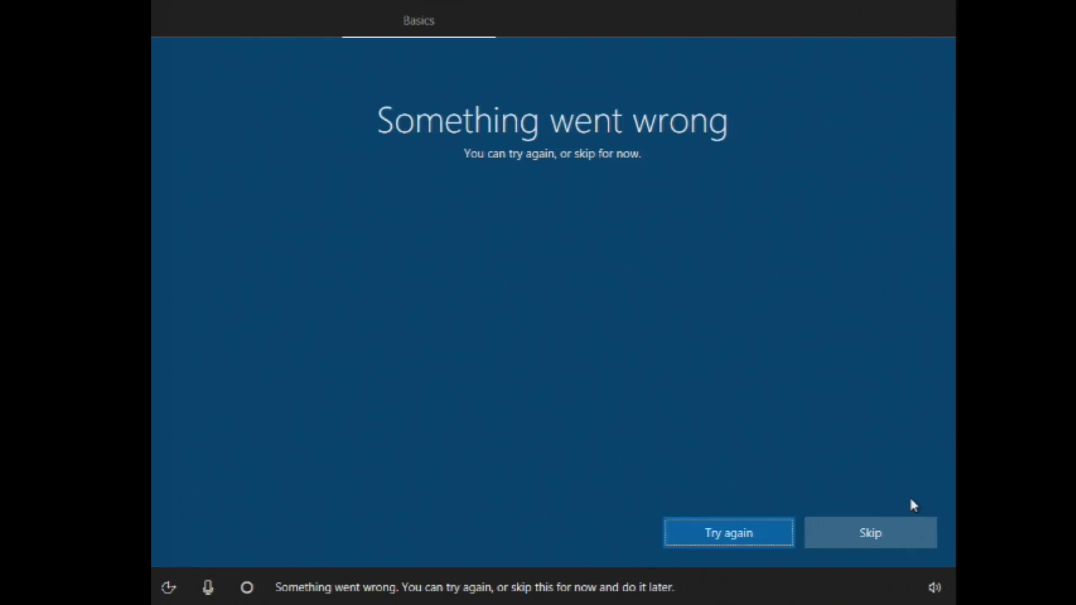
Skip the failed setup step and accept the Windows 10 license agreement
left_click(866, 532)
left_click(838, 547)
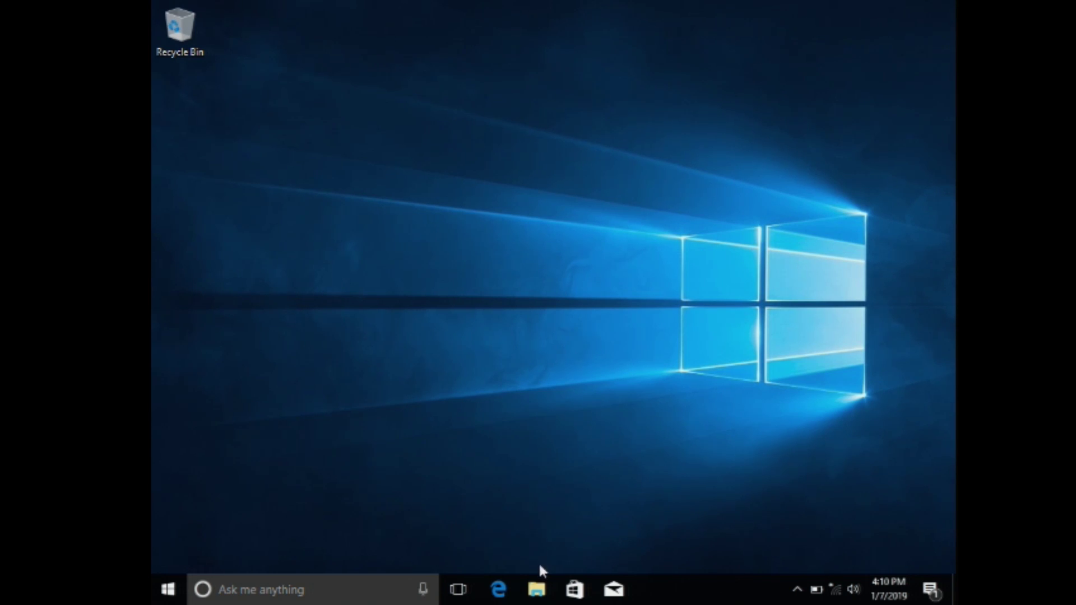
Open This PC in File Explorer and select WinToUSB (C:), showing 107 GB free of 115 GB
left_click(536, 588)
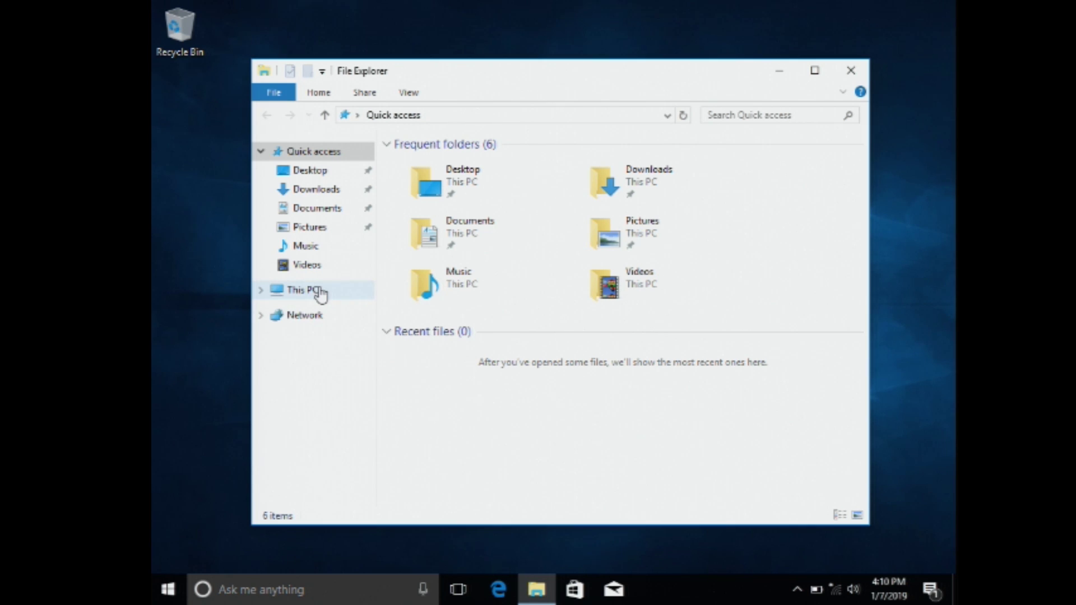
left_click(320, 291)
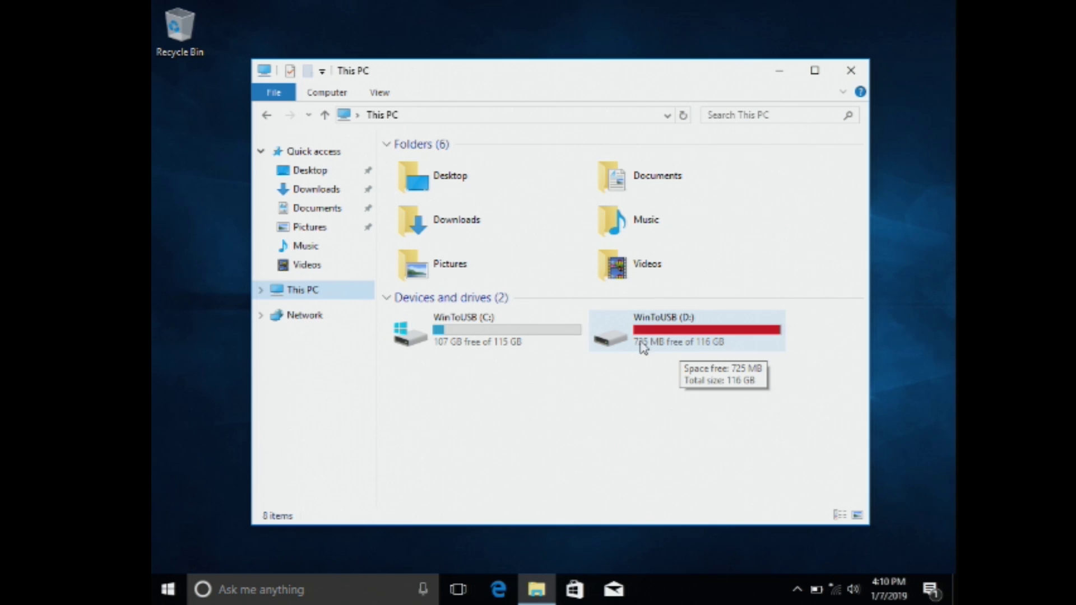
left_click(567, 343)
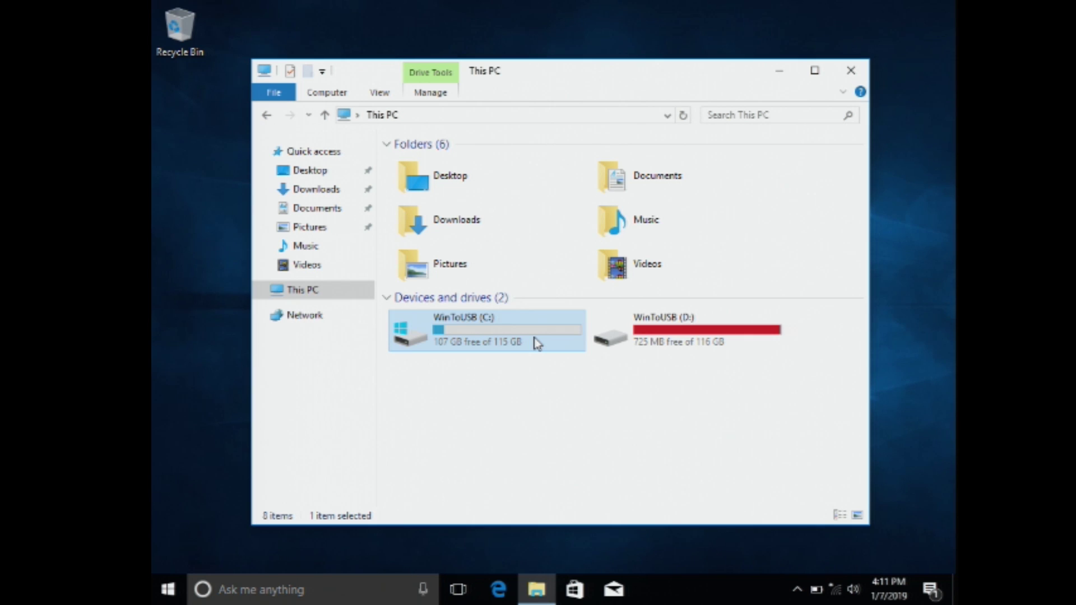
left_click(658, 432)
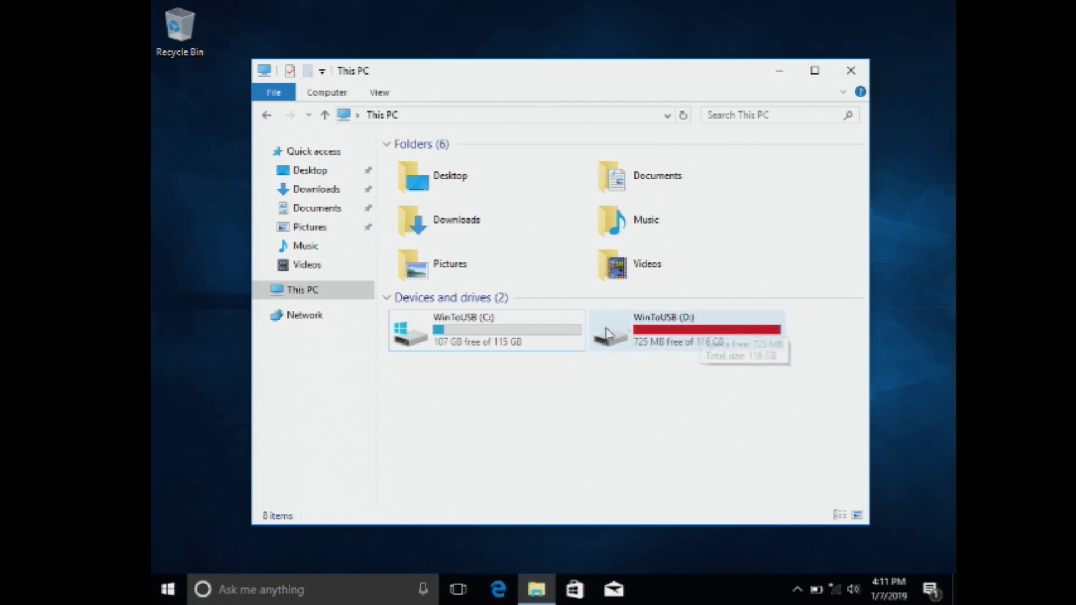
left_click(532, 325)
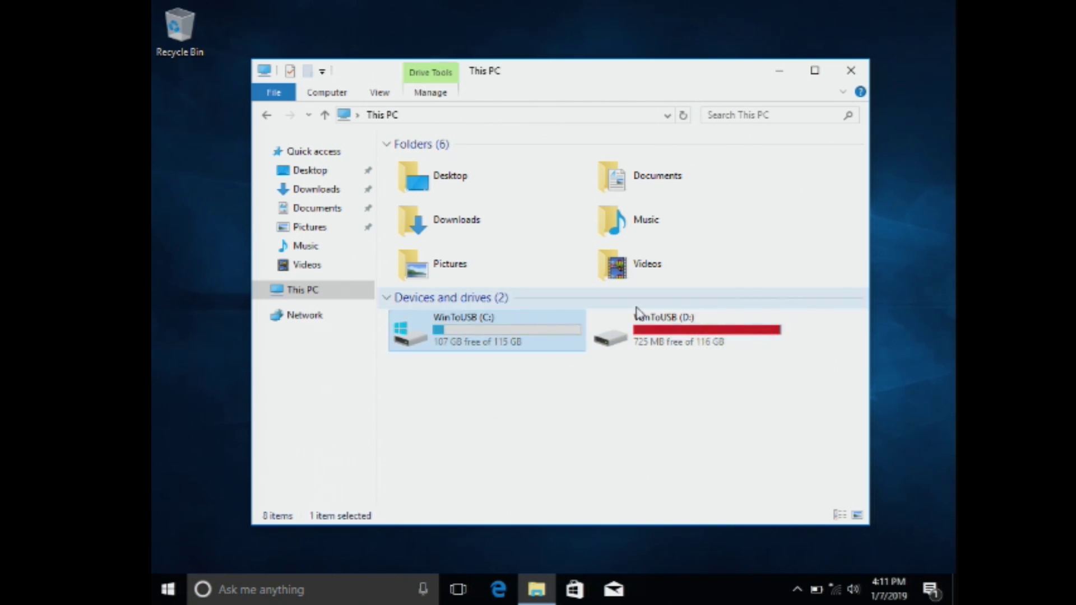